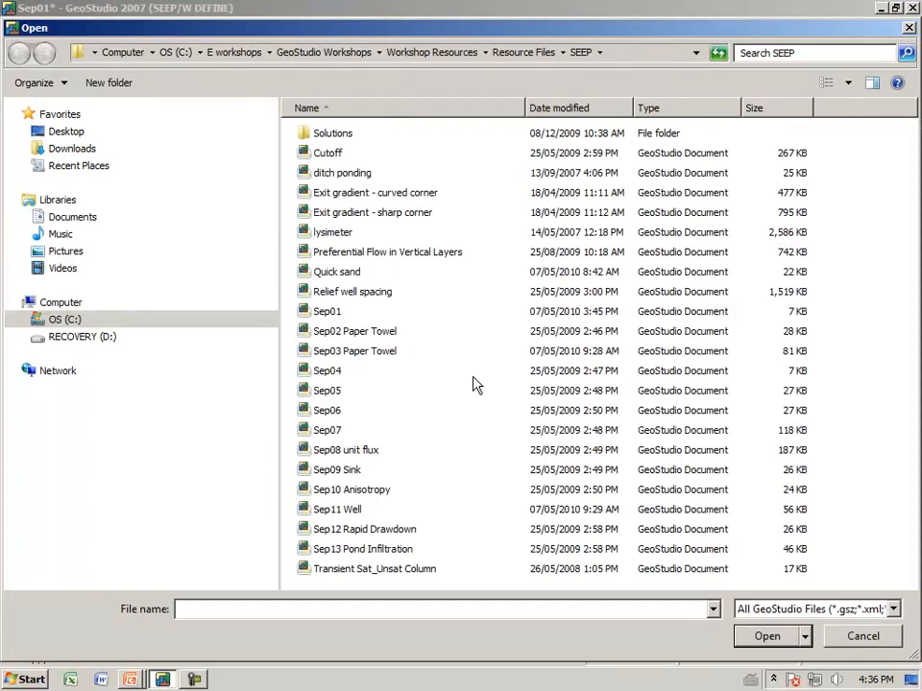
# Step: Open the Sep02 Paper Towel file from the SEEP folder and fit the whole model in view
pyautogui.click(365, 331)
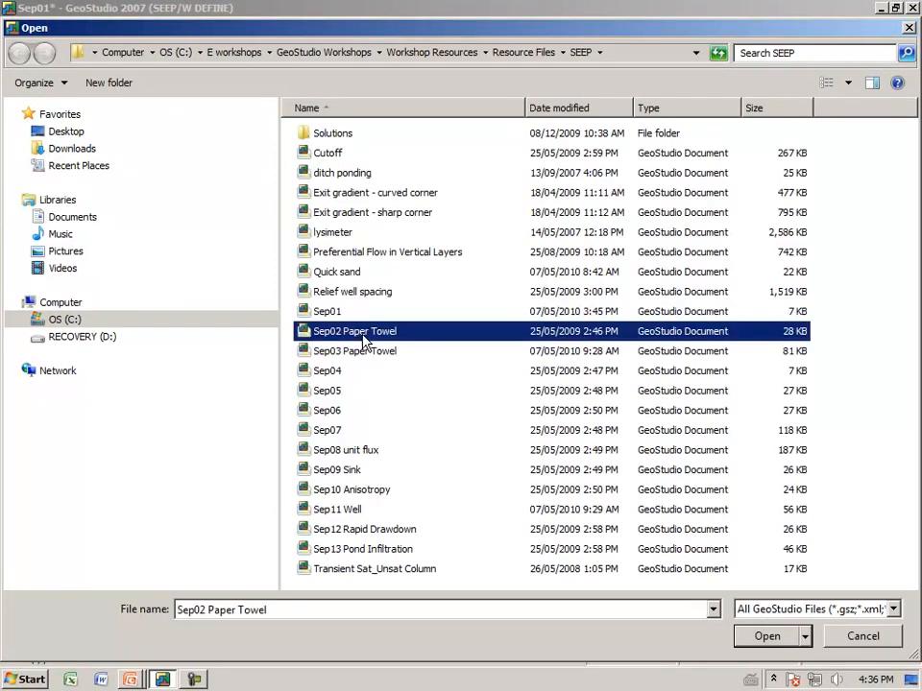
pyautogui.click(764, 635)
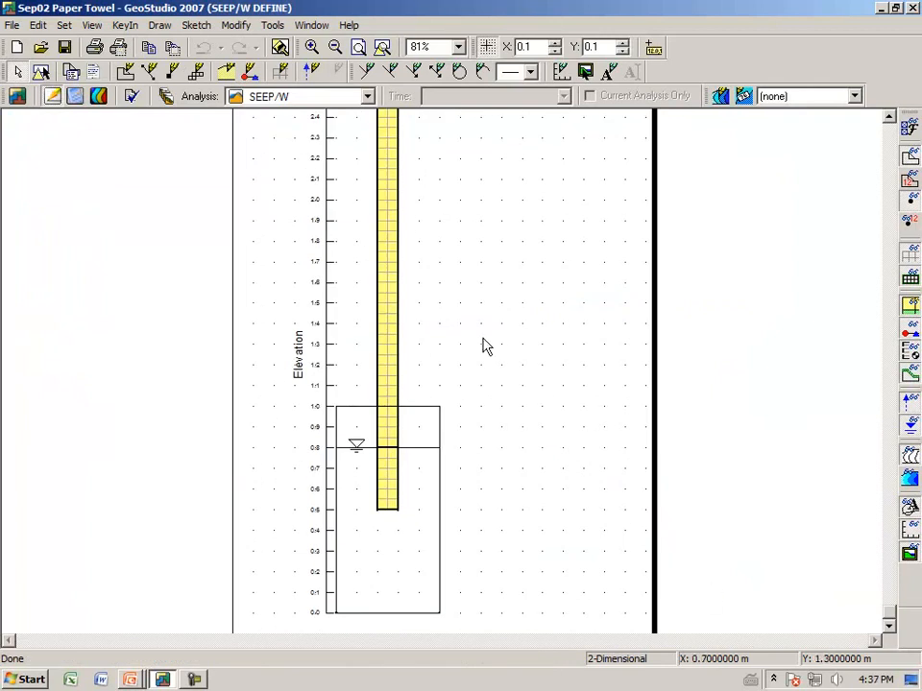
pyautogui.click(382, 48)
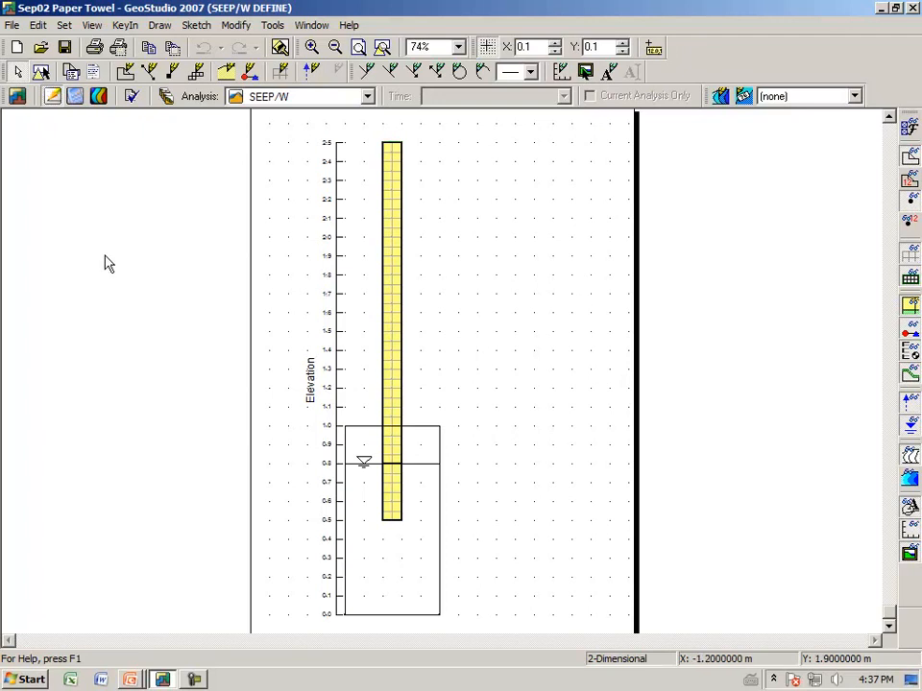
# Step: Choose Steady-State as the analysis type for the SEEP/W analysis and close the analysis settings
pyautogui.click(168, 98)
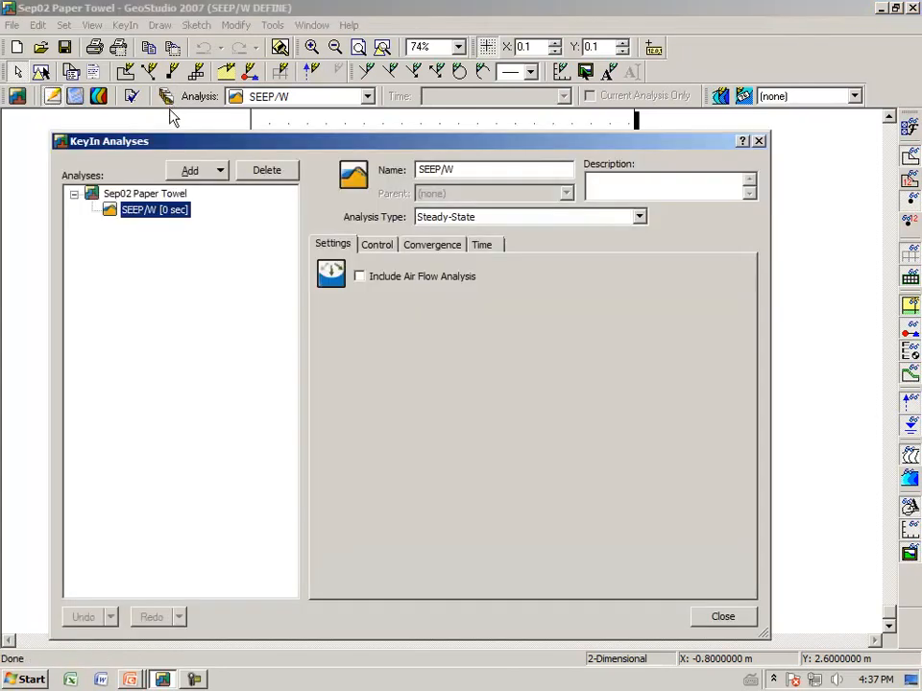
pyautogui.click(640, 218)
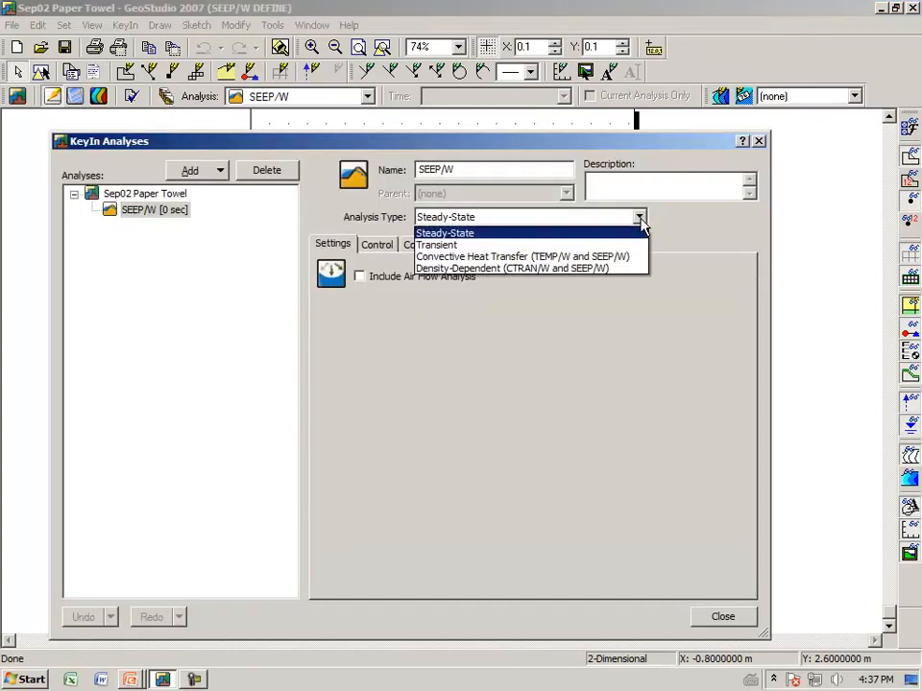
pyautogui.click(531, 235)
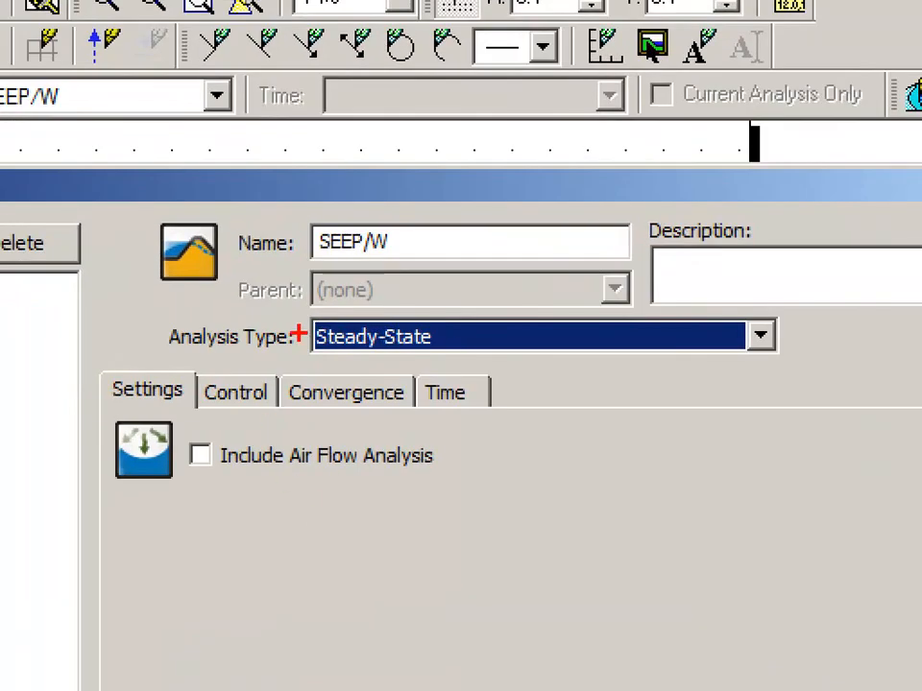
pyautogui.moveTo(294, 357)
pyautogui.mouseDown()
pyautogui.moveTo(351, 369)
pyautogui.moveTo(453, 345)
pyautogui.moveTo(410, 307)
pyautogui.moveTo(309, 320)
pyautogui.moveTo(288, 341)
pyautogui.moveTo(293, 363)
pyautogui.mouseUp()
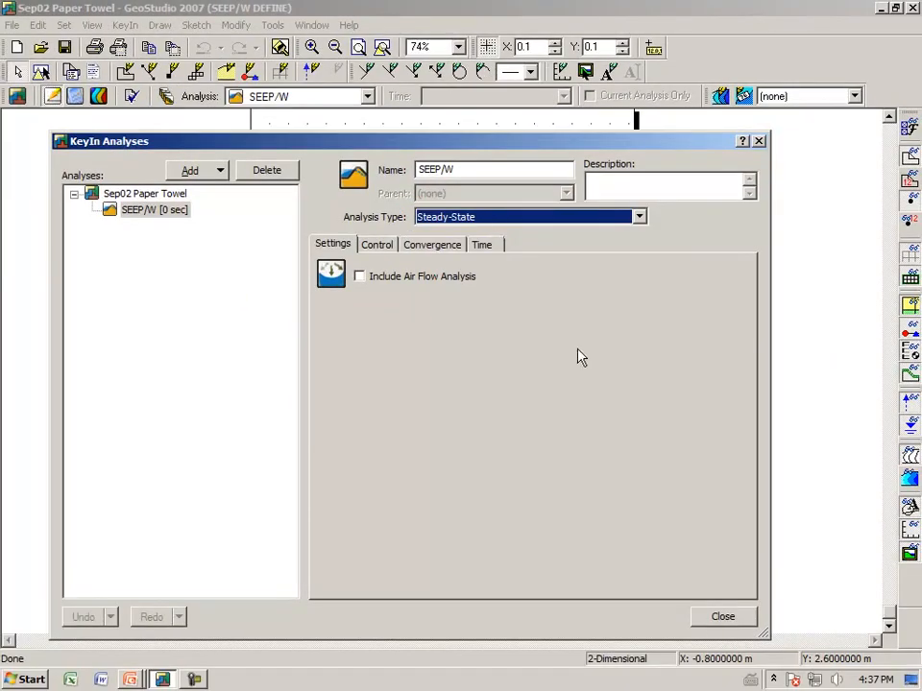
pyautogui.click(718, 617)
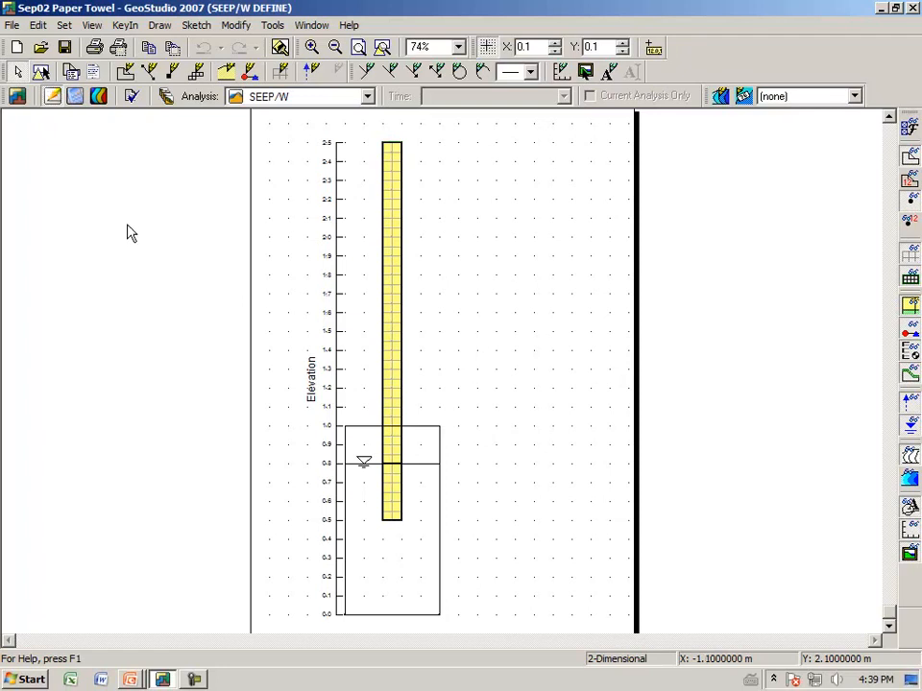
# Step: Examine the Paper W/C volumetric water content function, noting its data points at 2 and 10 kPa suction, then close it
pyautogui.click(126, 26)
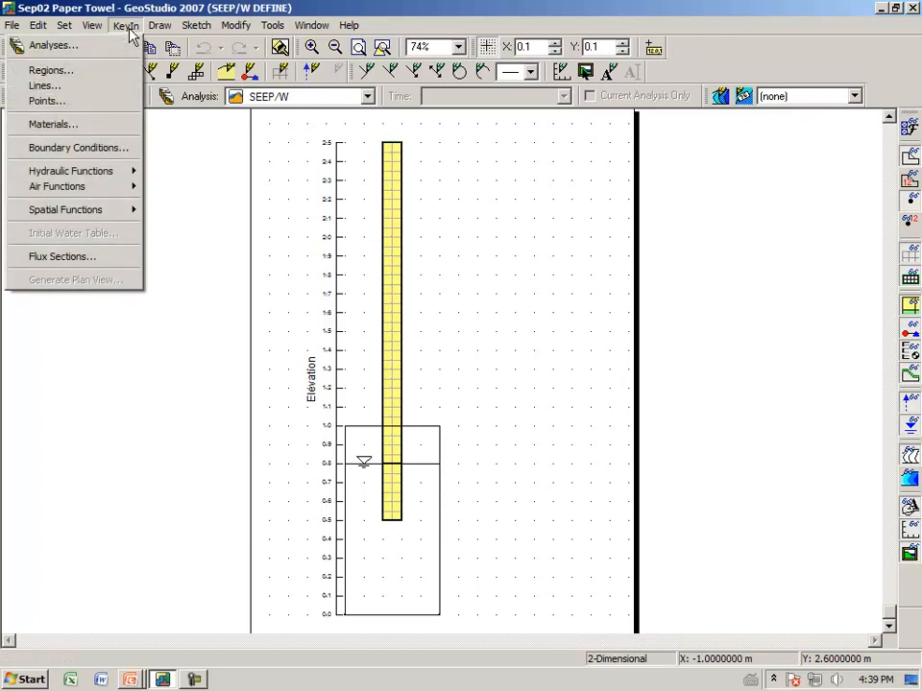
pyautogui.moveTo(133, 177)
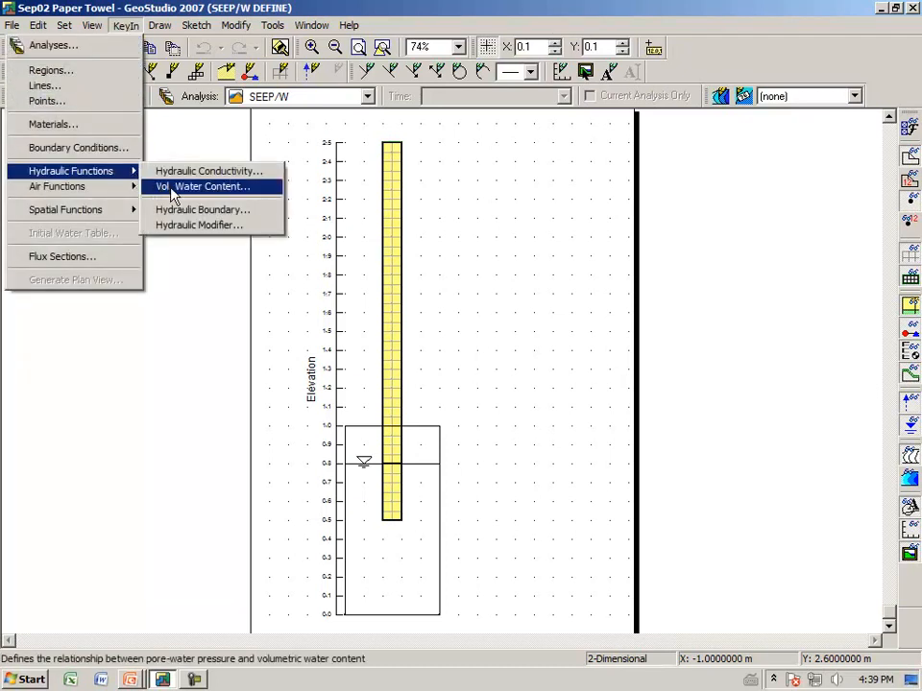
pyautogui.click(171, 189)
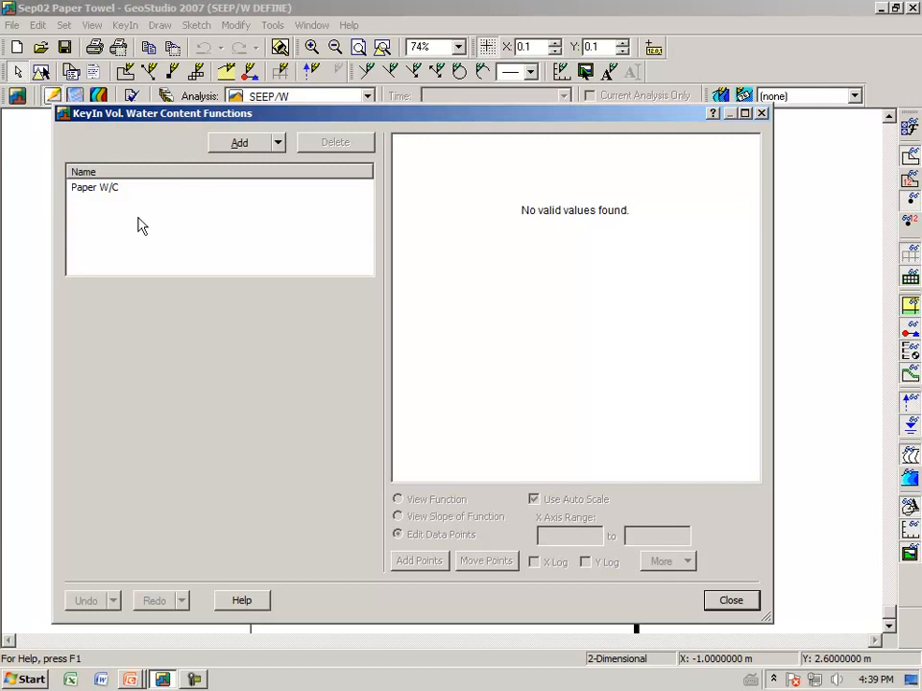
pyautogui.click(96, 188)
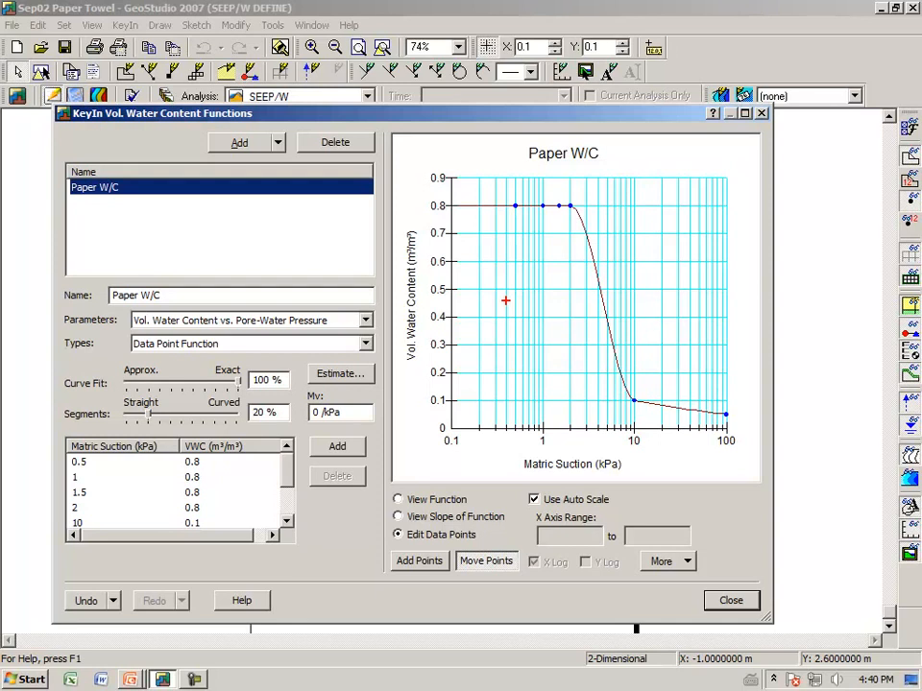
pyautogui.moveTo(432, 214)
pyautogui.mouseDown()
pyautogui.moveTo(452, 195)
pyautogui.moveTo(453, 203)
pyautogui.mouseUp()
pyautogui.moveTo(570, 199); pyautogui.dragTo(569, 205)
pyautogui.moveTo(568, 424); pyautogui.dragTo(575, 452)
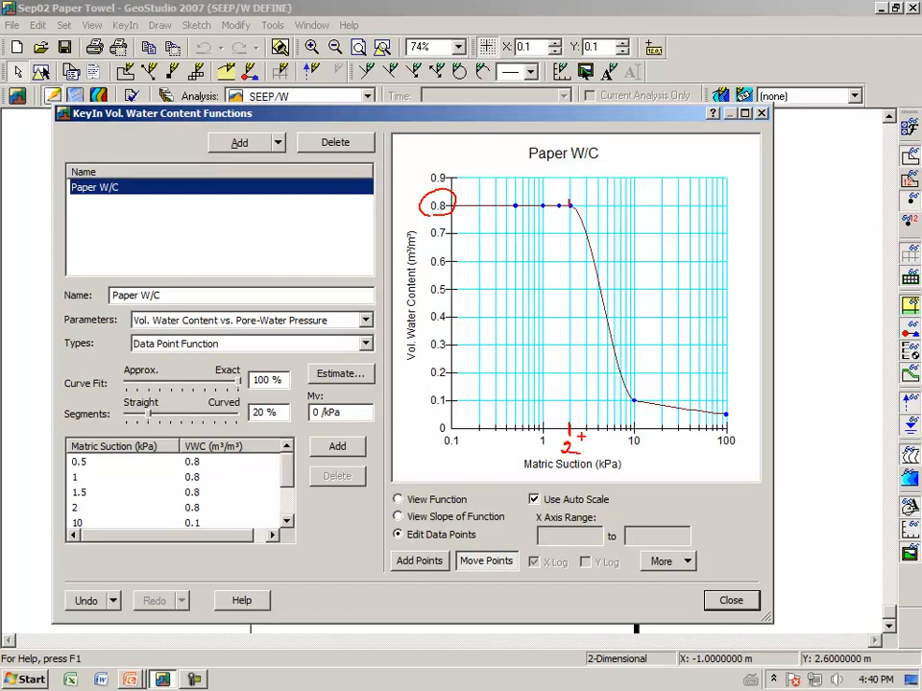
pyautogui.moveTo(449, 389)
pyautogui.mouseDown()
pyautogui.moveTo(422, 393)
pyautogui.moveTo(414, 405)
pyautogui.moveTo(449, 411)
pyautogui.moveTo(463, 394)
pyautogui.mouseUp()
pyautogui.moveTo(638, 433)
pyautogui.mouseDown()
pyautogui.moveTo(624, 448)
pyautogui.moveTo(643, 435)
pyautogui.mouseUp()
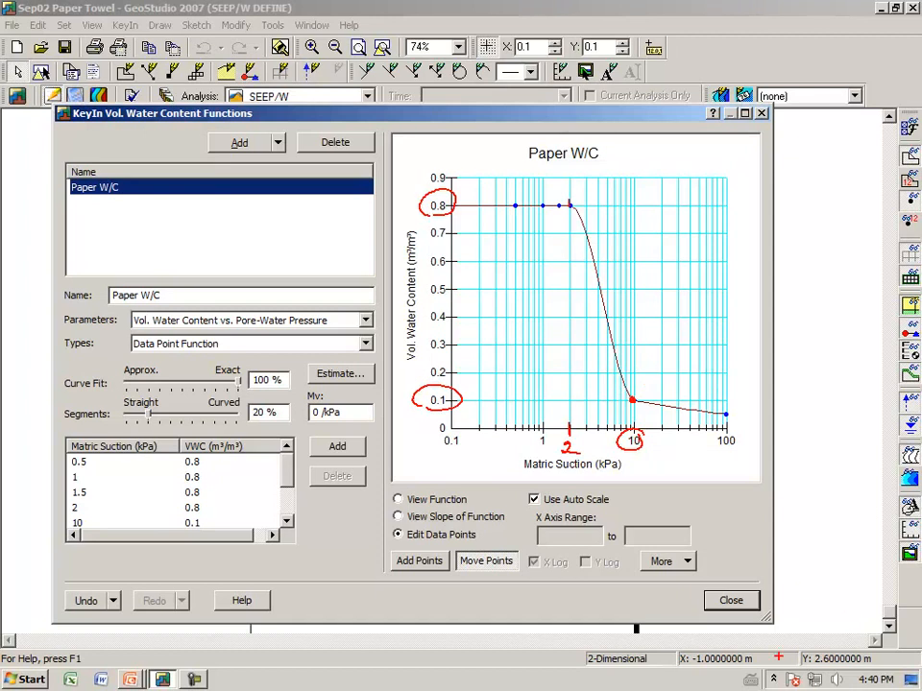
pyautogui.press('Escape')
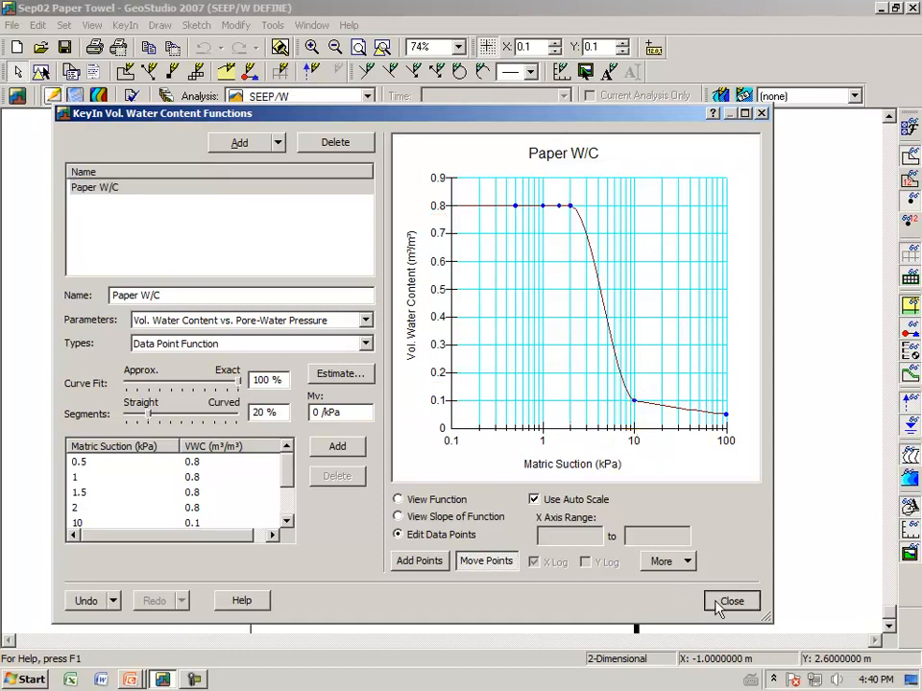
pyautogui.click(730, 602)
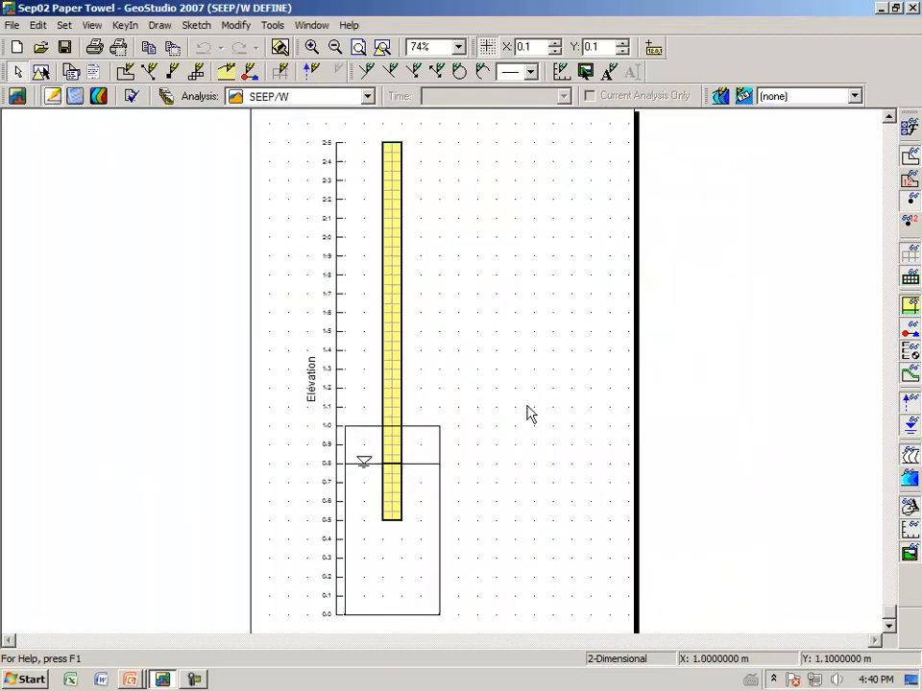
# Step: Examine the Paper K hydraulic conductivity function at 2 and 10 kPa matric suction, then close it
pyautogui.click(131, 29)
pyautogui.moveTo(123, 173)
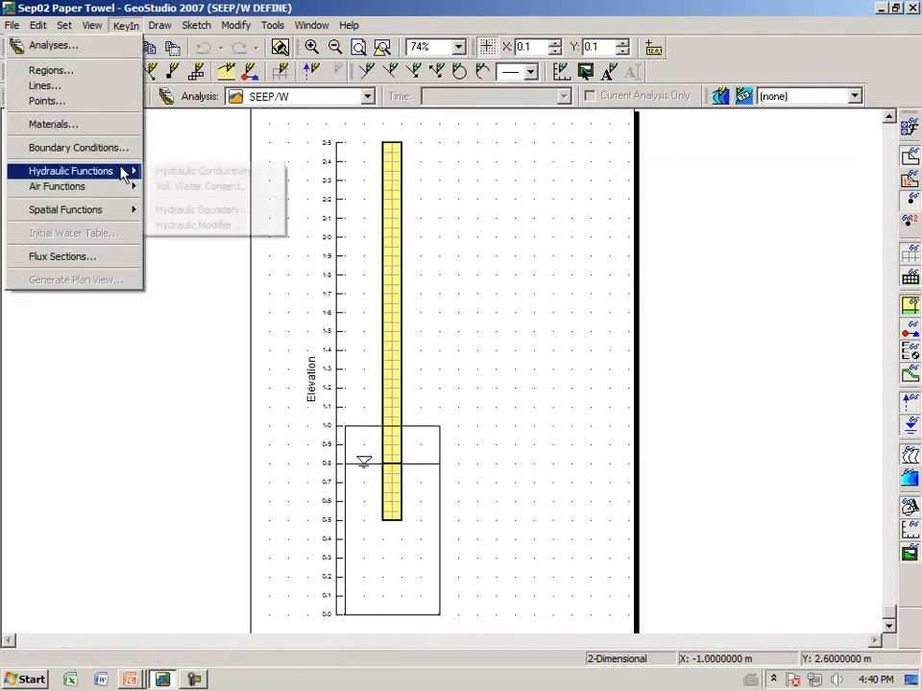
pyautogui.click(152, 171)
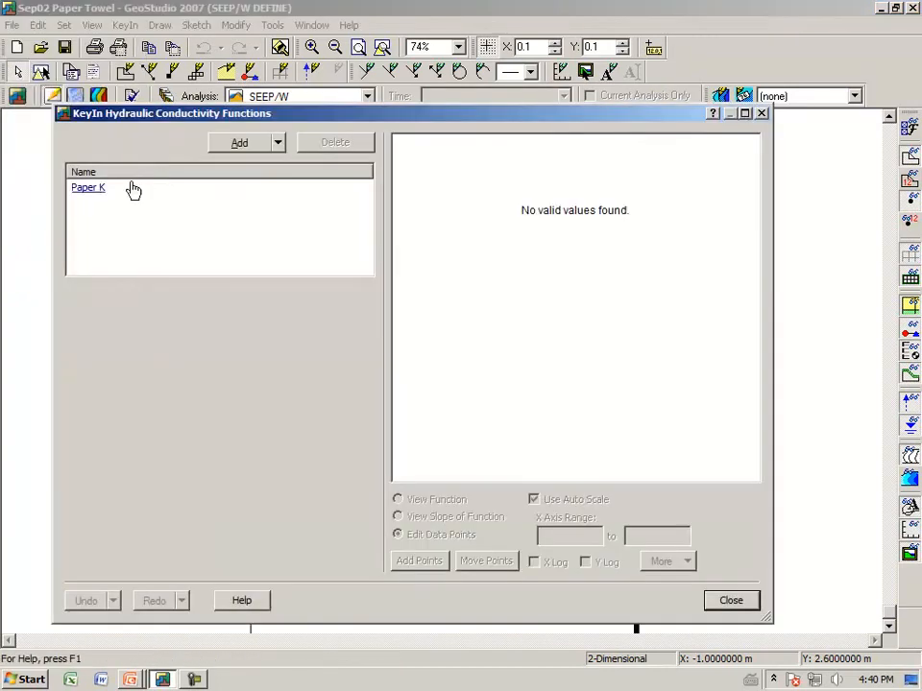
pyautogui.click(91, 189)
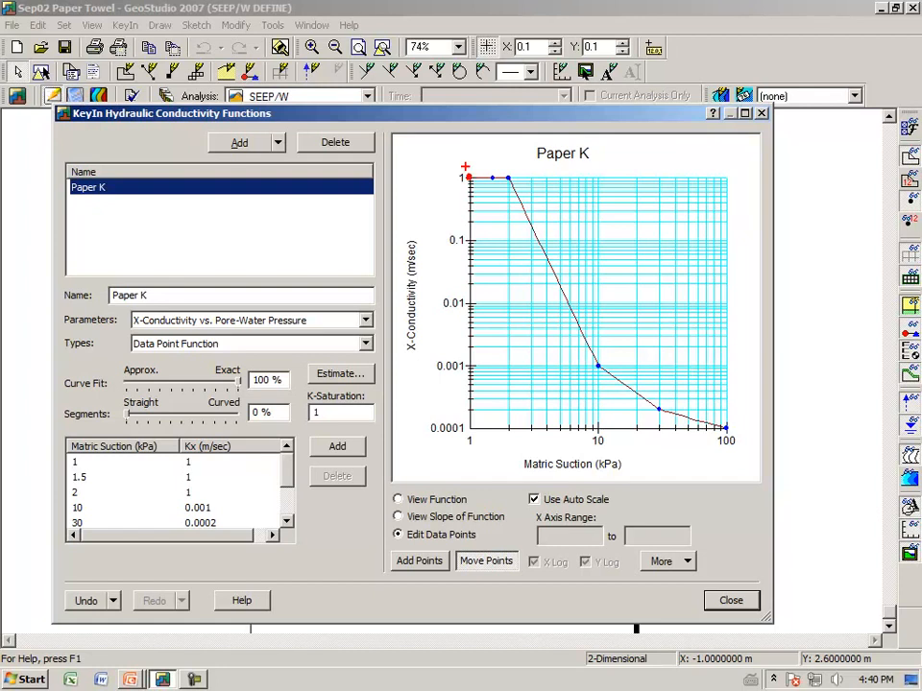
pyautogui.moveTo(499, 446); pyautogui.dragTo(511, 460)
pyautogui.moveTo(508, 176); pyautogui.dragTo(506, 177)
pyautogui.moveTo(603, 430); pyautogui.dragTo(608, 433)
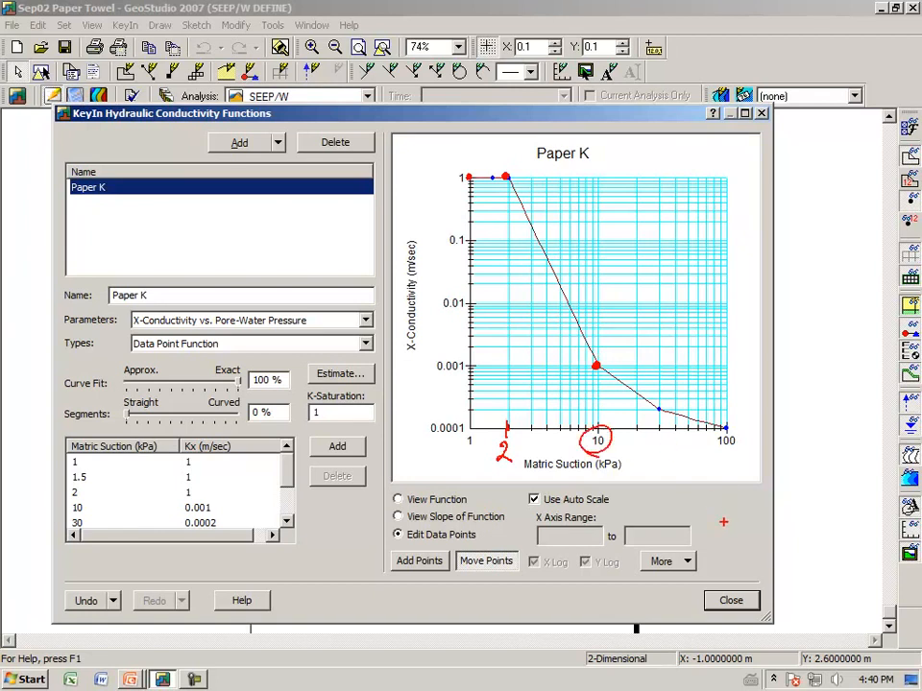
pyautogui.press('Escape')
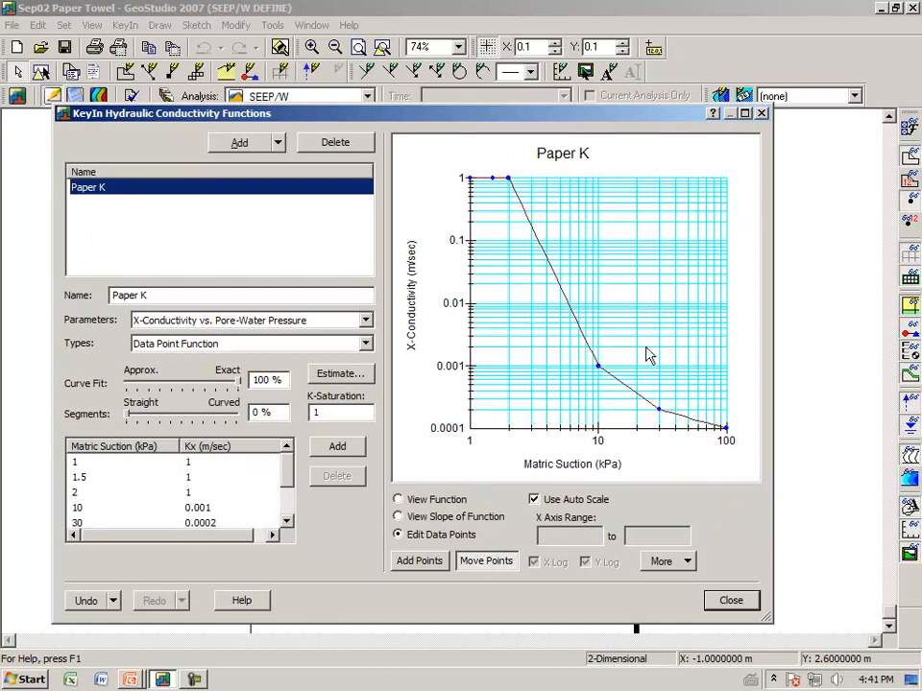
pyautogui.click(731, 602)
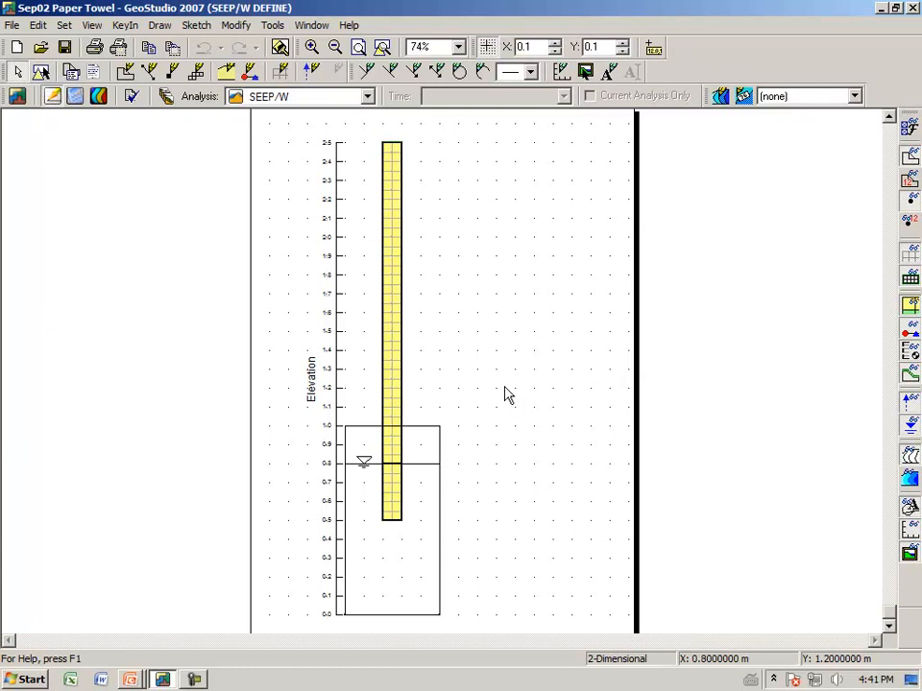
# Step: Assign the hydraulic boundary condition "Water level in glass" to the submerged paper region between elevations 0.5 and 0.8
pyautogui.click(161, 26)
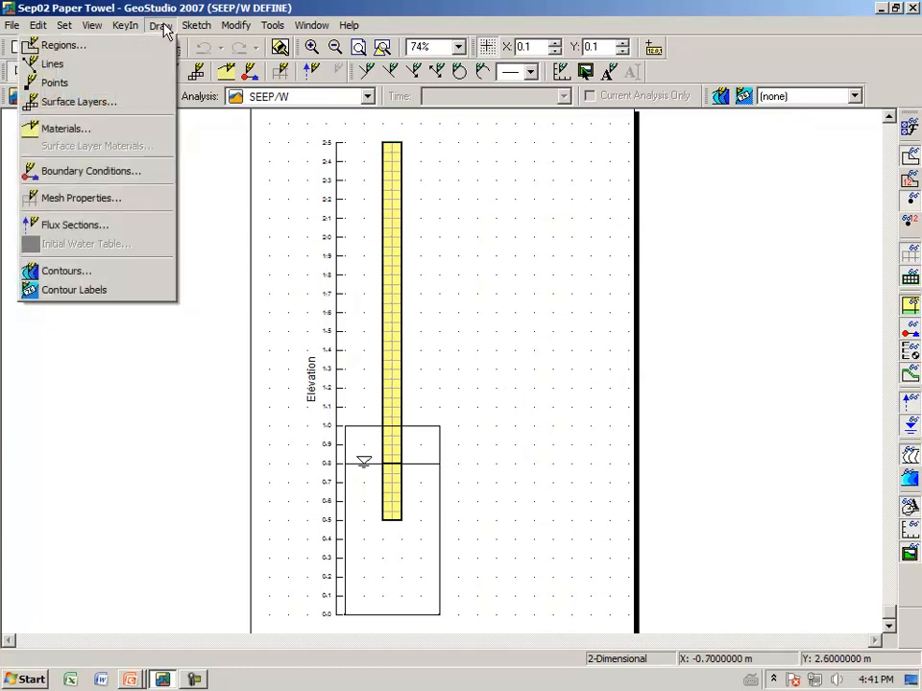
pyautogui.click(117, 174)
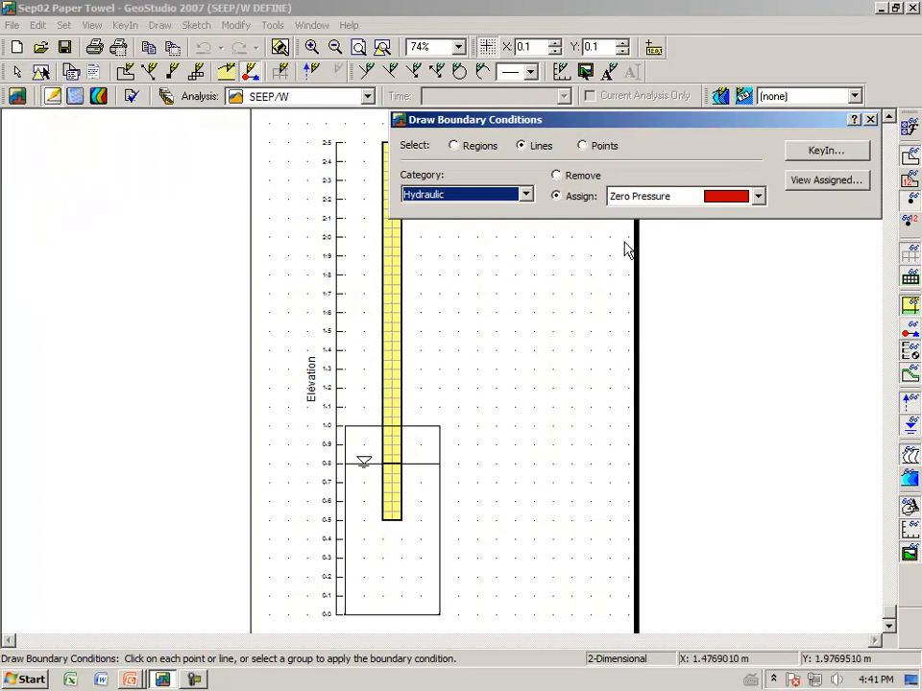
pyautogui.click(758, 198)
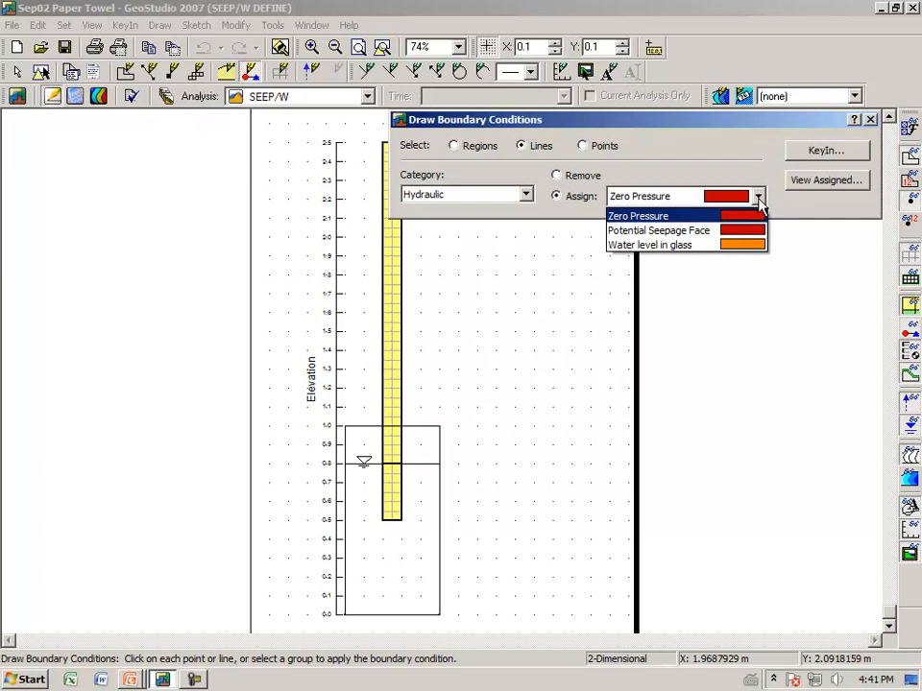
pyautogui.click(740, 247)
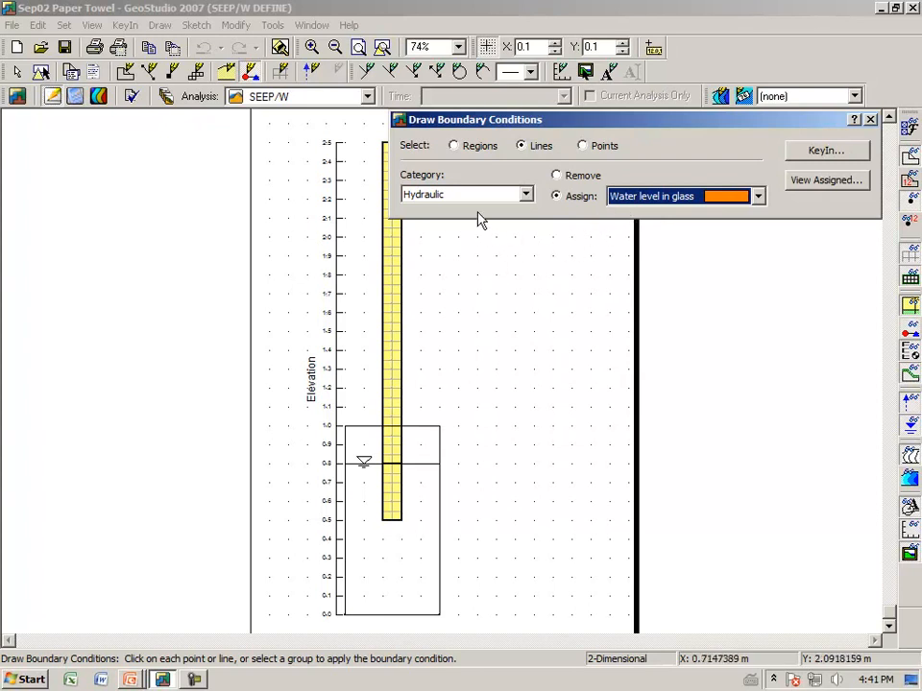
pyautogui.click(457, 150)
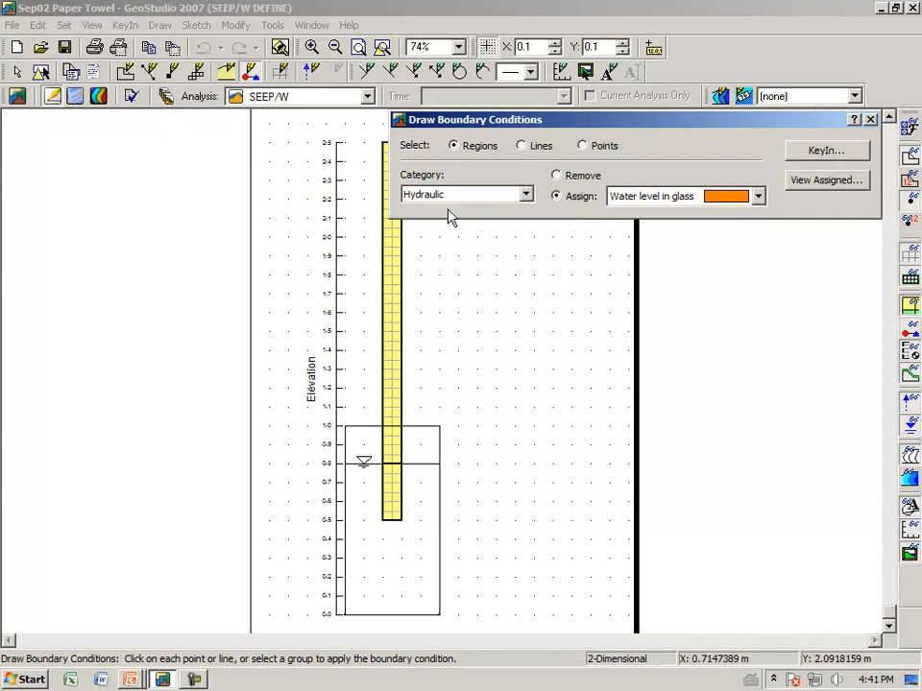
pyautogui.click(393, 487)
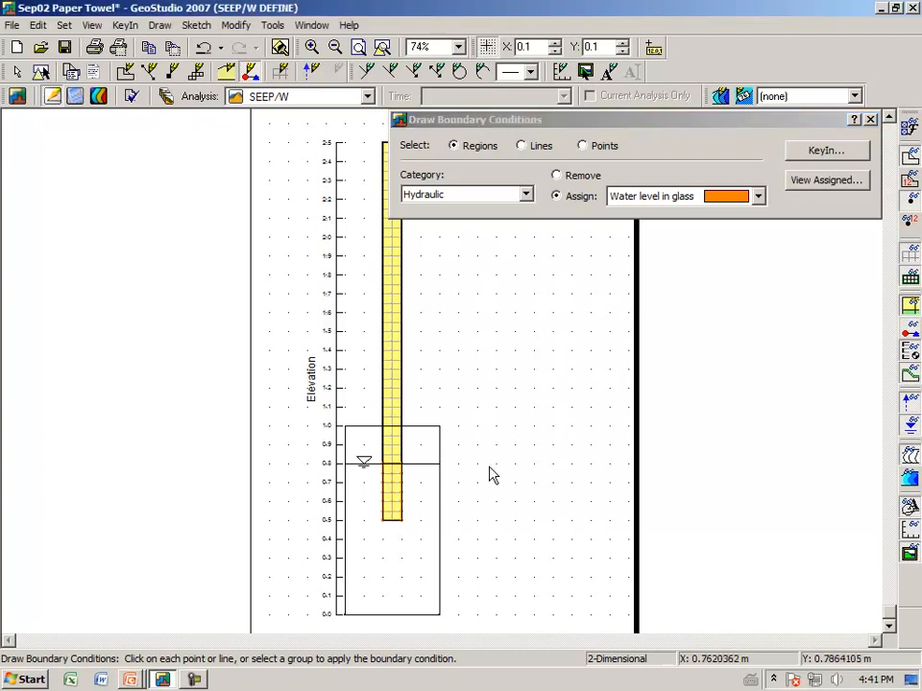
# Step: Review the definition of the "Water level in glass" boundary condition, then finish drawing boundary conditions
pyautogui.click(828, 157)
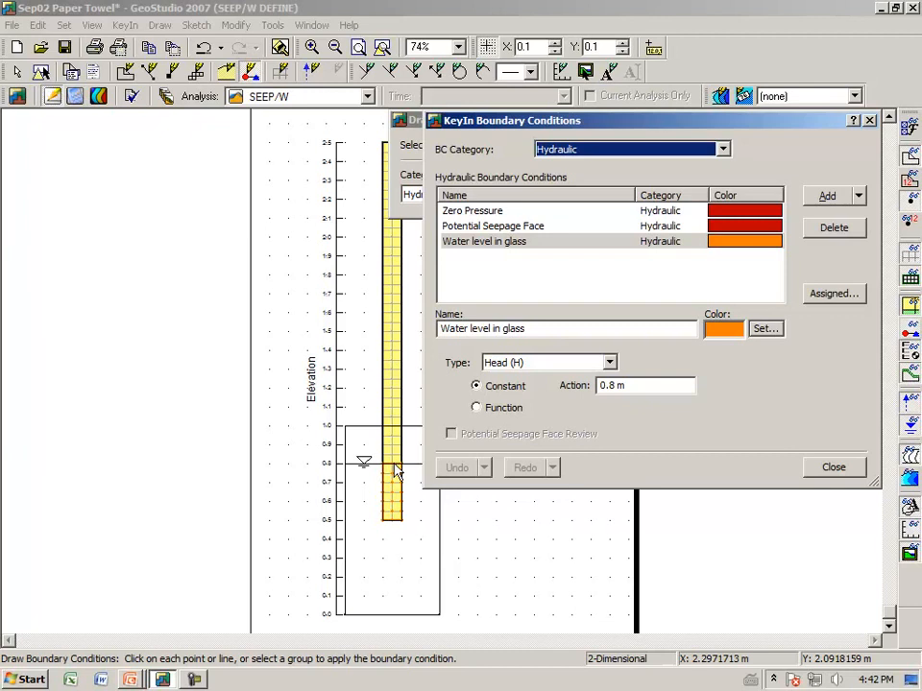
pyautogui.click(816, 475)
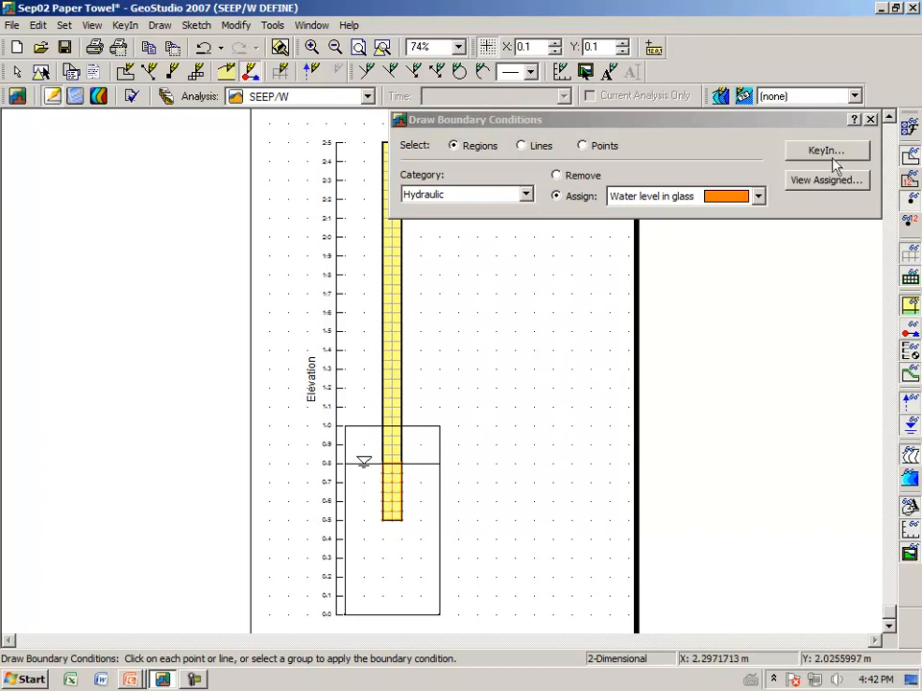
pyautogui.click(870, 120)
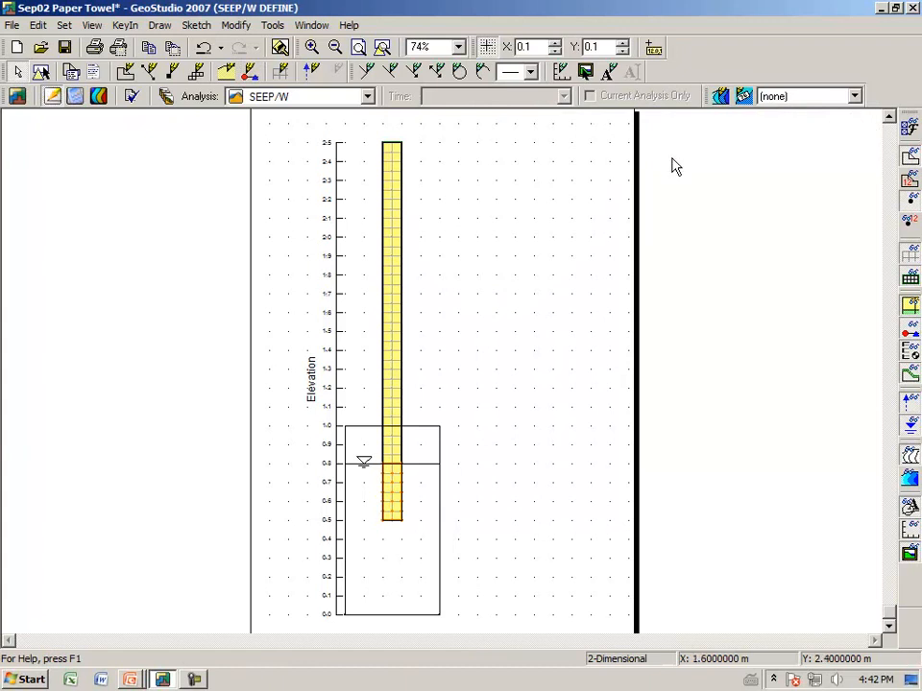
# Step: Solve the SEEP/W analysis and display its contour results
pyautogui.click(75, 97)
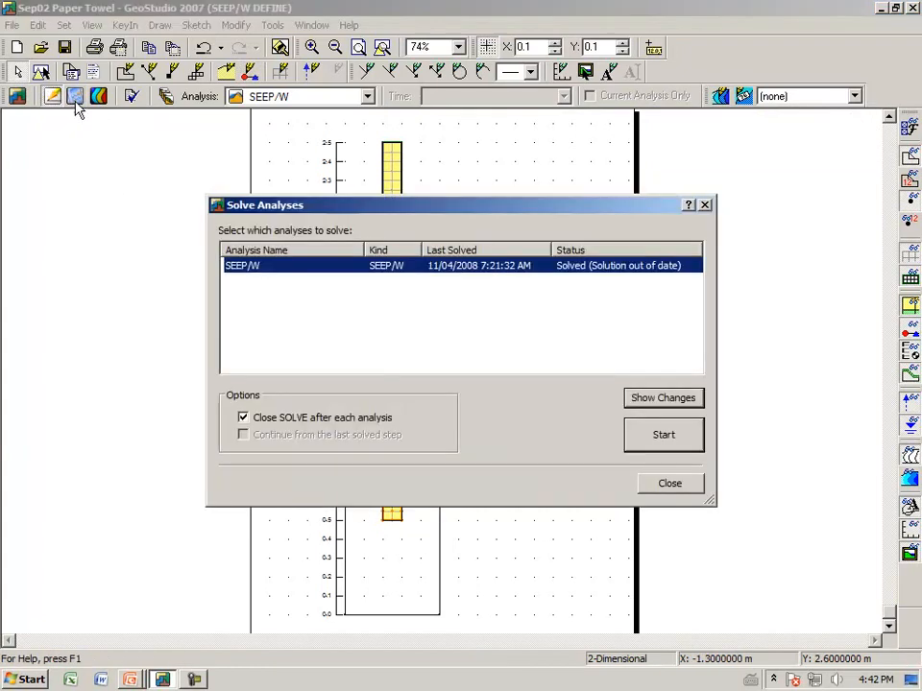
pyautogui.click(651, 438)
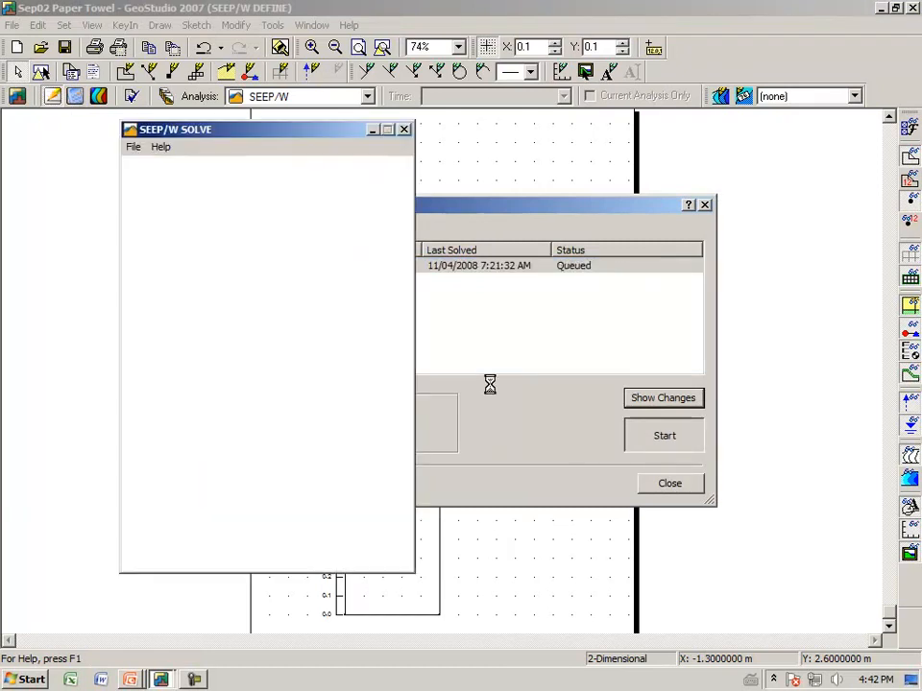
pyautogui.click(669, 484)
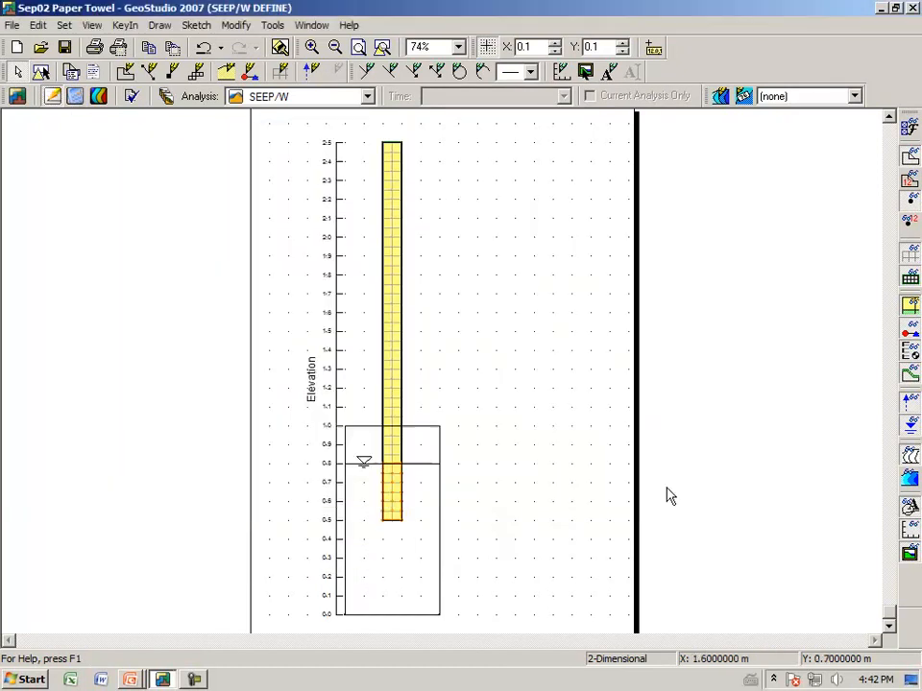
pyautogui.click(103, 104)
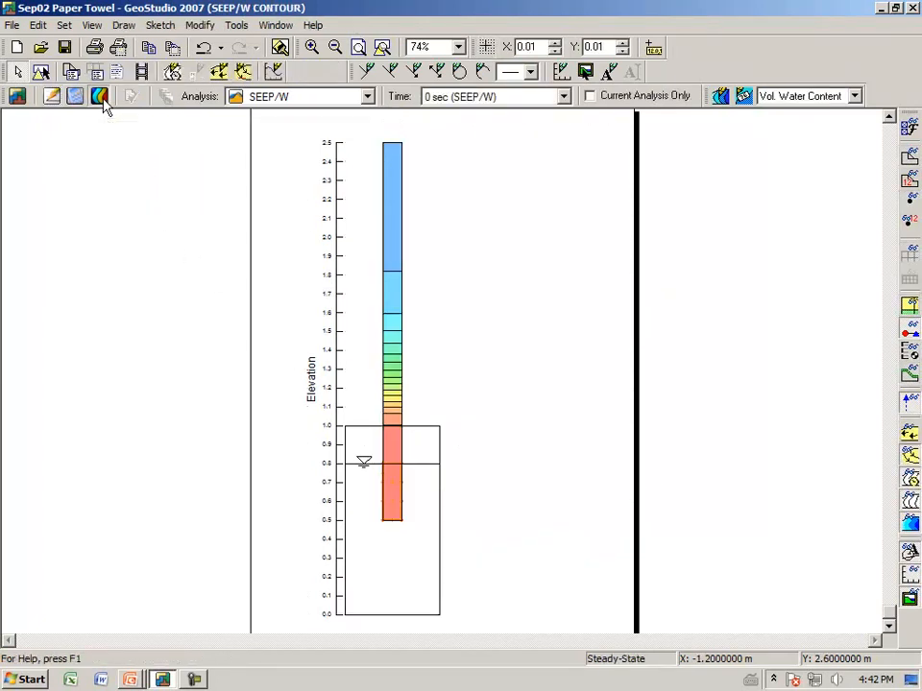
# Step: Plot the saved PWP pressure graph and examine the pore-water pressure values at points from the water level up to the towel's top
pyautogui.click(123, 25)
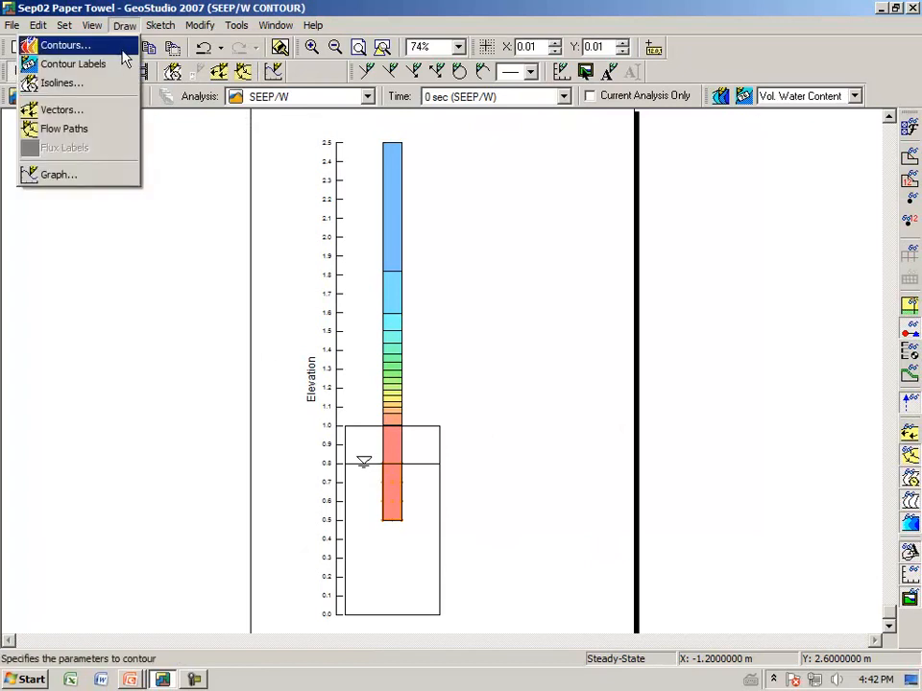
pyautogui.click(113, 177)
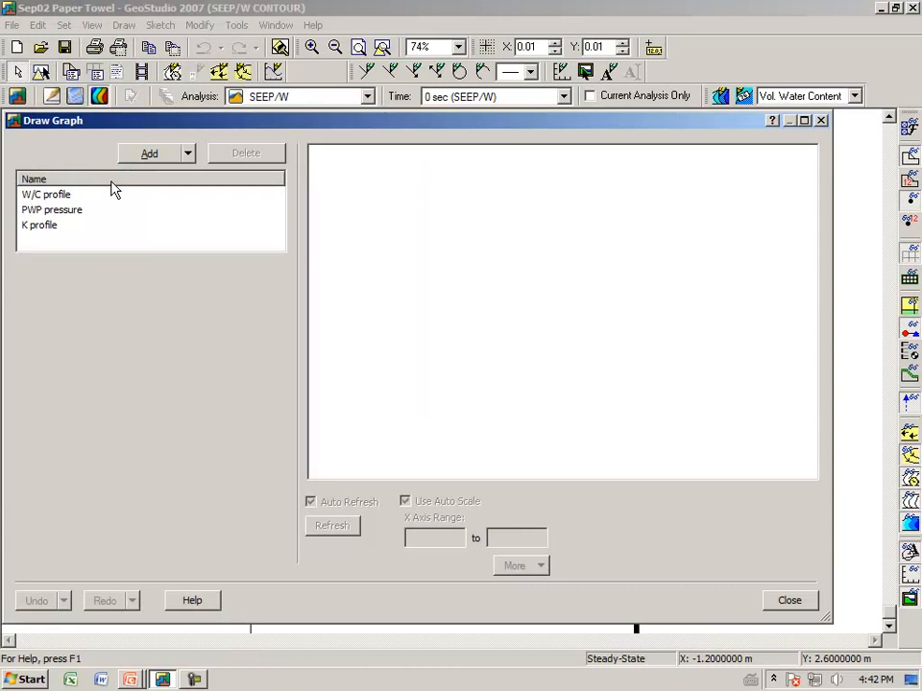
pyautogui.click(64, 210)
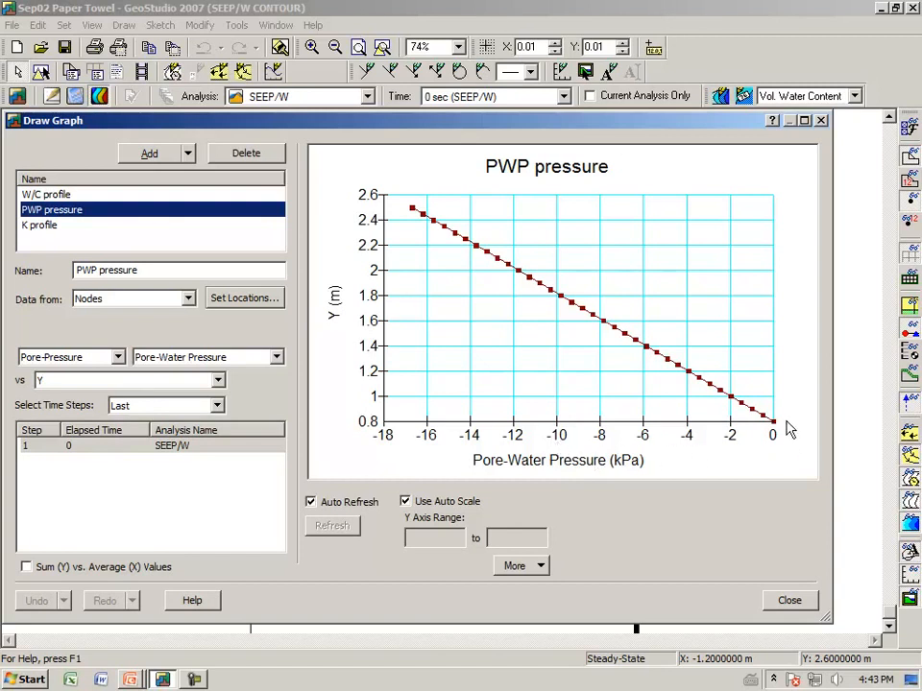
pyautogui.moveTo(780, 432)
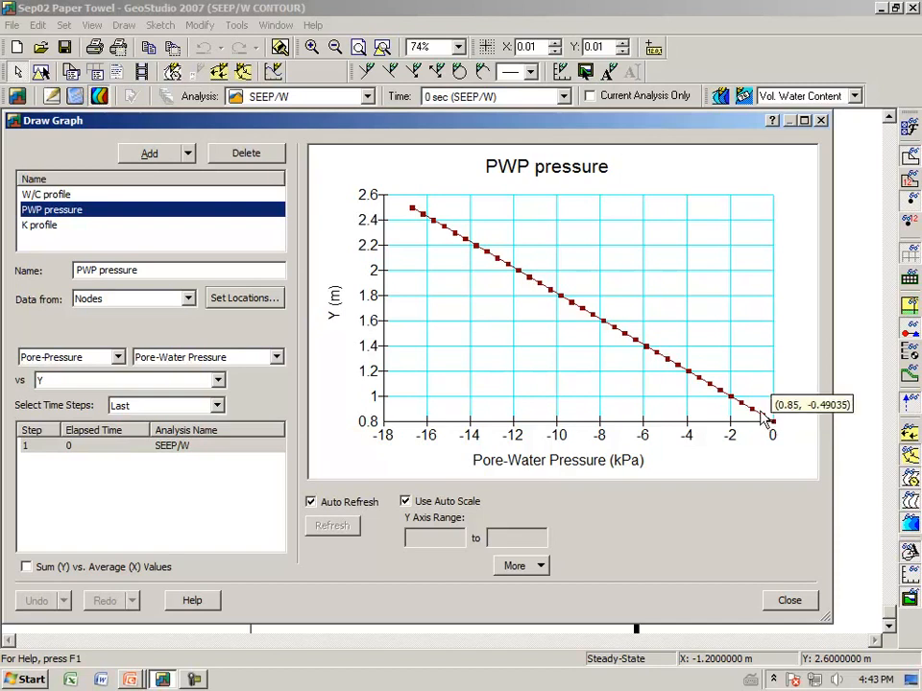
pyautogui.moveTo(645, 351)
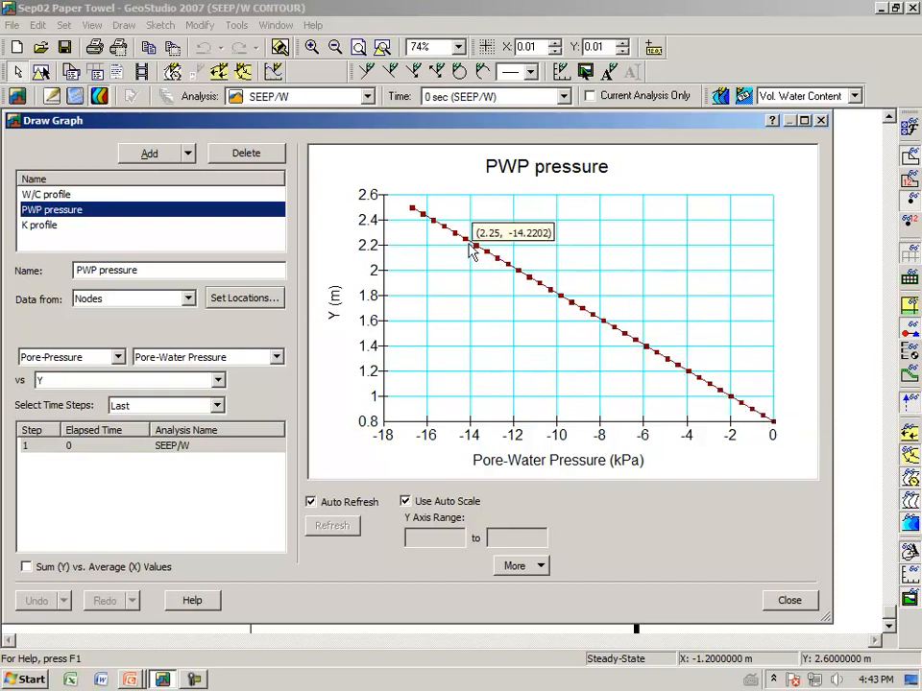
pyautogui.moveTo(418, 213)
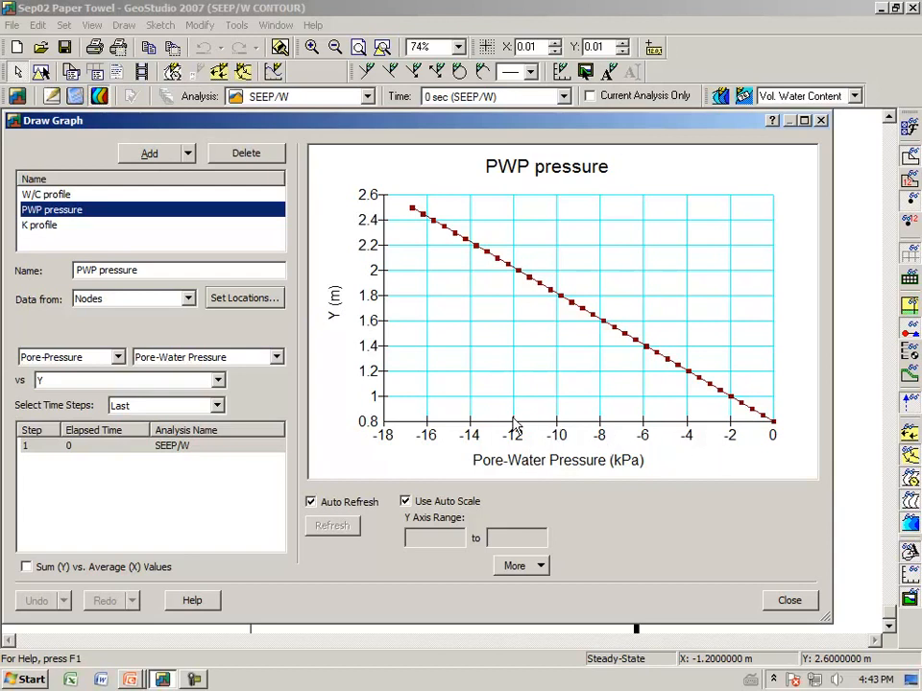
# Step: Display the W/C profile graph and examine volumetric water content through the first 200 mm above the water level and up to the top
pyautogui.click(43, 199)
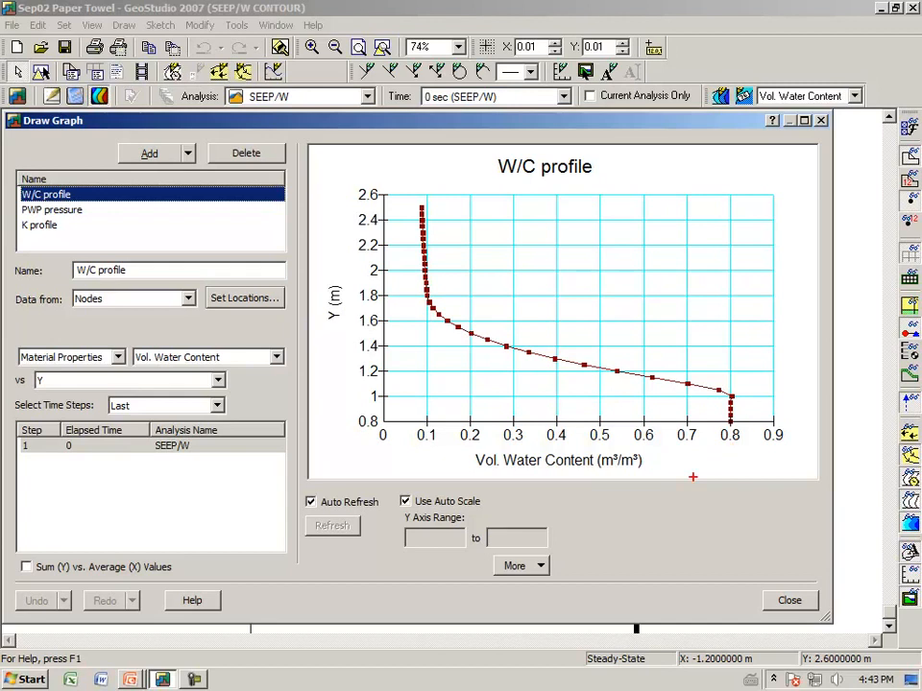
pyautogui.moveTo(411, 408)
pyautogui.mouseDown()
pyautogui.moveTo(420, 423)
pyautogui.moveTo(426, 406)
pyautogui.moveTo(411, 403)
pyautogui.mouseUp()
pyautogui.click(731, 421)
pyautogui.moveTo(384, 394); pyautogui.dragTo(411, 393)
pyautogui.moveTo(537, 378)
pyautogui.mouseDown()
pyautogui.moveTo(537, 448)
pyautogui.moveTo(537, 423)
pyautogui.moveTo(543, 431)
pyautogui.moveTo(561, 404)
pyautogui.moveTo(573, 404)
pyautogui.mouseUp()
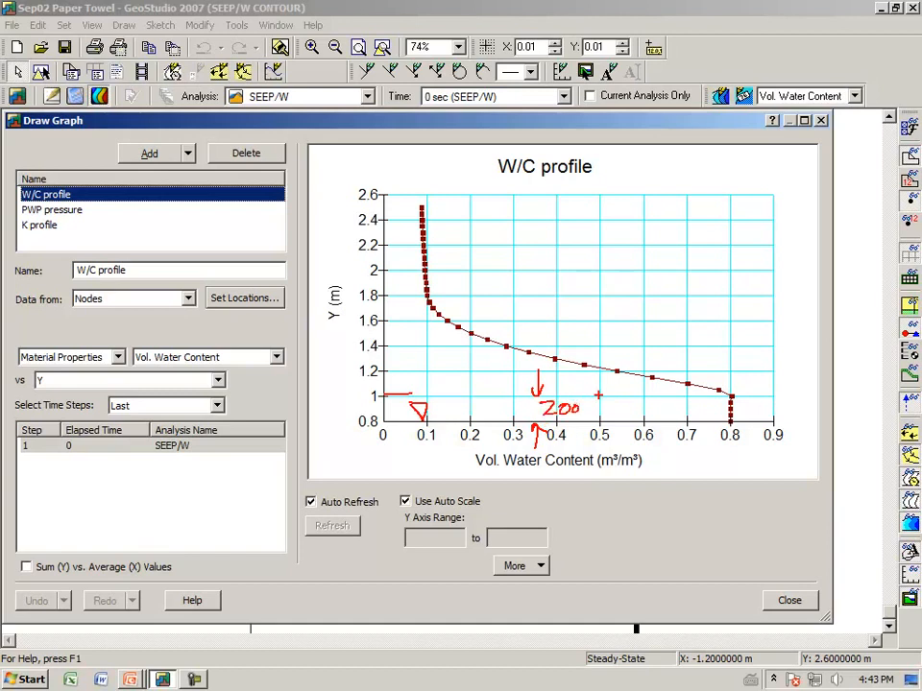
pyautogui.moveTo(589, 414)
pyautogui.mouseDown()
pyautogui.moveTo(597, 406)
pyautogui.moveTo(622, 414)
pyautogui.mouseUp()
pyautogui.moveTo(732, 394)
pyautogui.mouseDown()
pyautogui.moveTo(530, 354)
pyautogui.moveTo(441, 317)
pyautogui.moveTo(419, 203)
pyautogui.mouseUp()
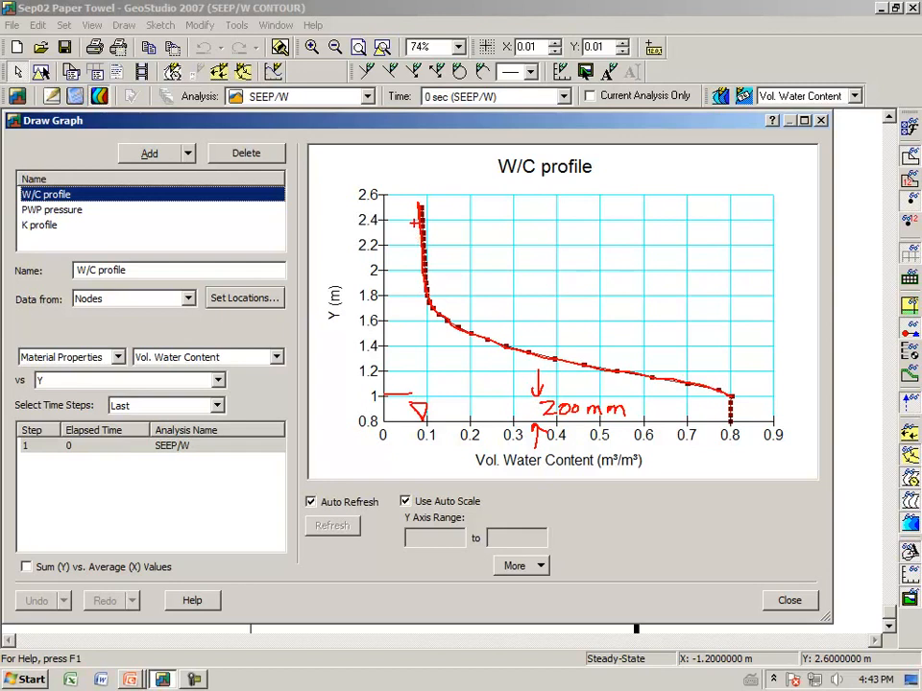
pyautogui.press('Escape')
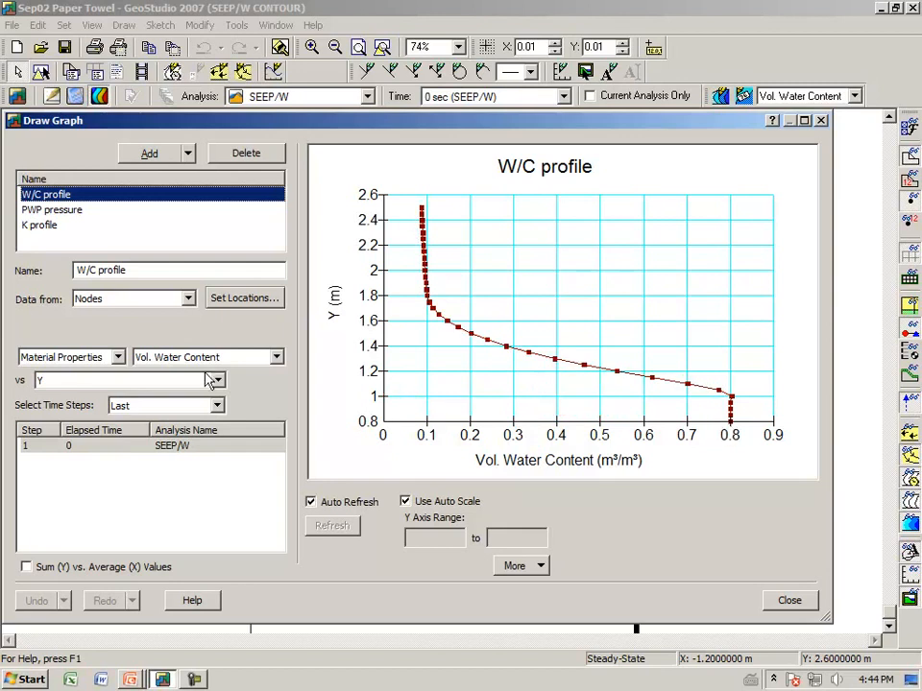
# Step: Examine the K profile graph of Y-conductivity against elevation, then close the graphs and return to the paper towel properties slide
pyautogui.click(40, 232)
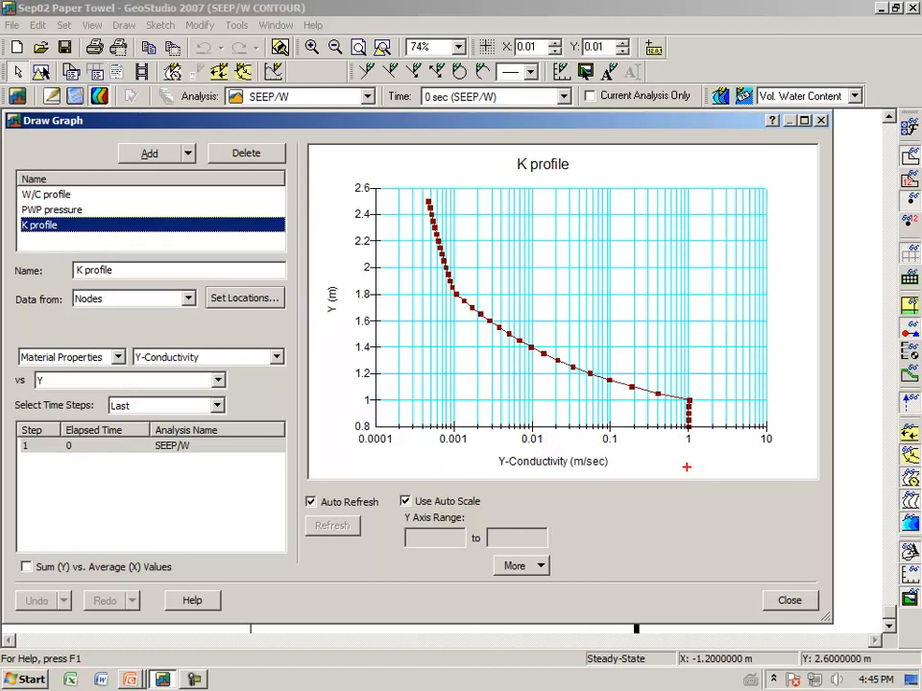
pyautogui.moveTo(691, 443)
pyautogui.mouseDown()
pyautogui.moveTo(676, 437)
pyautogui.moveTo(697, 430)
pyautogui.mouseUp()
pyautogui.moveTo(689, 398)
pyautogui.mouseDown()
pyautogui.moveTo(579, 372)
pyautogui.moveTo(538, 350)
pyautogui.mouseUp()
pyautogui.moveTo(485, 312)
pyautogui.mouseDown()
pyautogui.moveTo(451, 284)
pyautogui.moveTo(417, 186)
pyautogui.mouseUp()
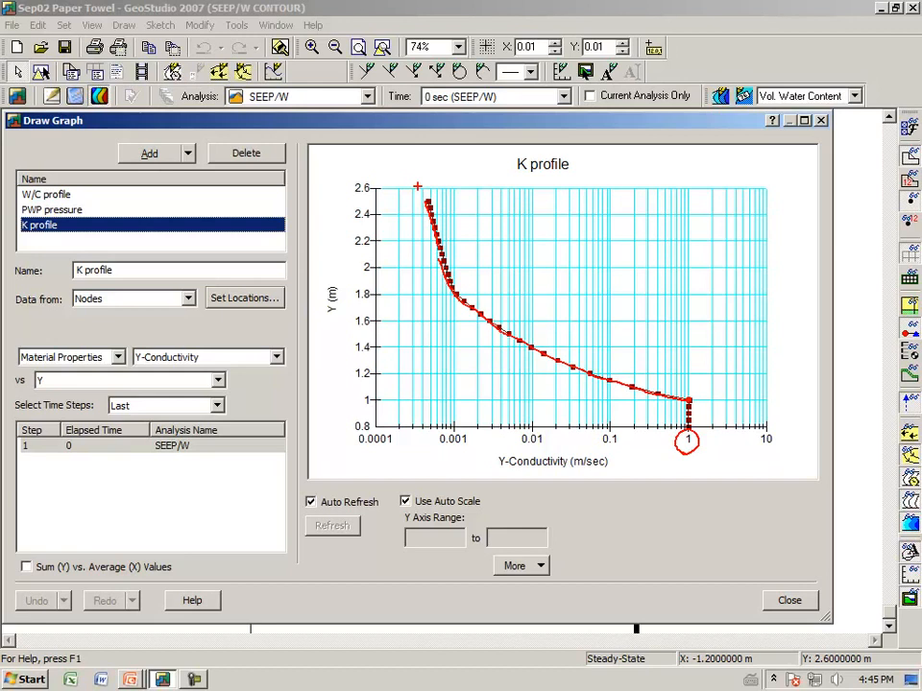
pyautogui.press('Escape')
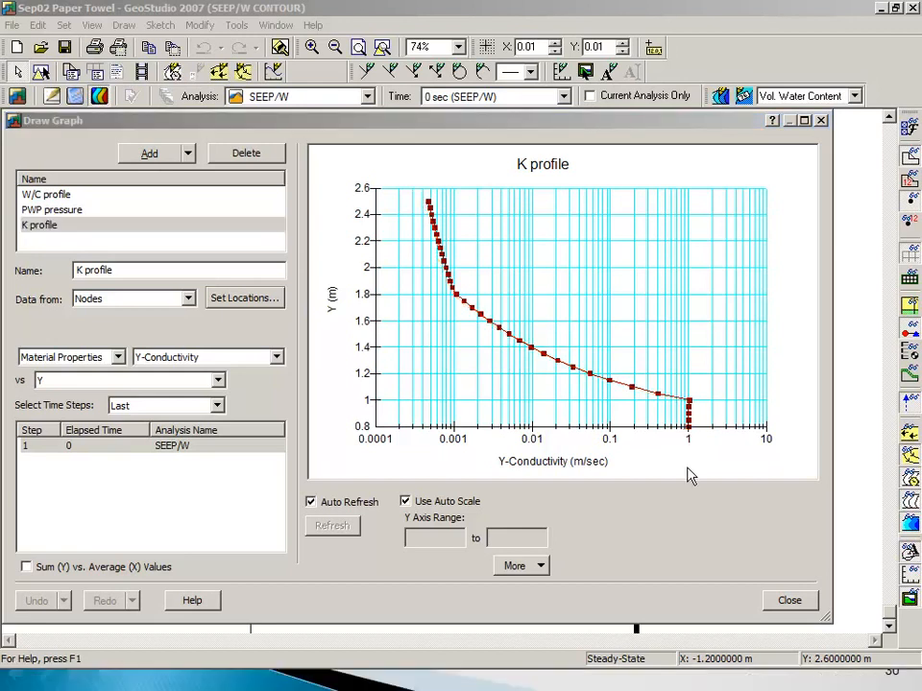
pyautogui.click(778, 603)
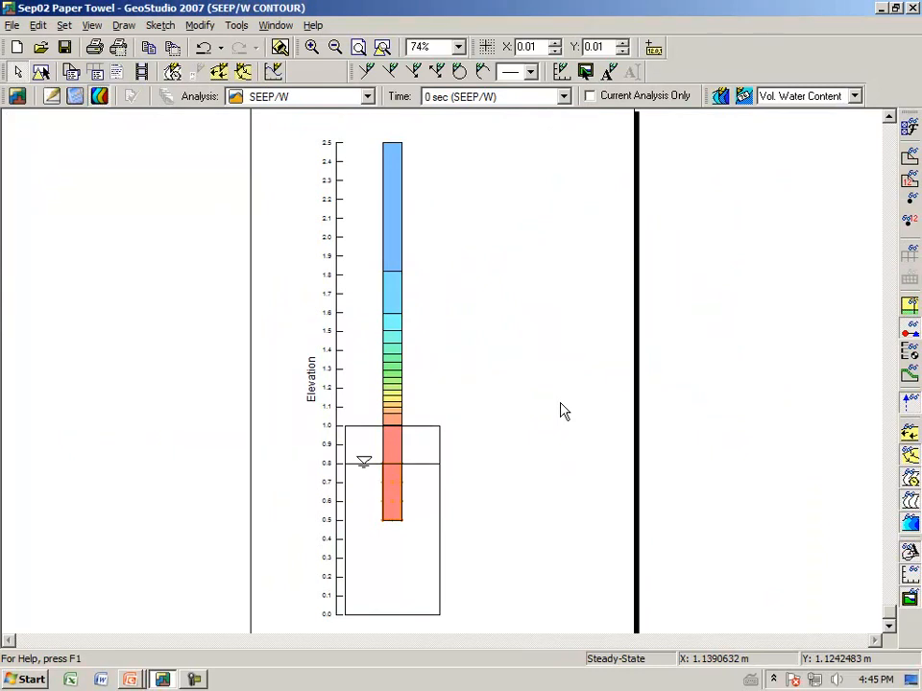
pyautogui.hotkey('alt', 'Tab')
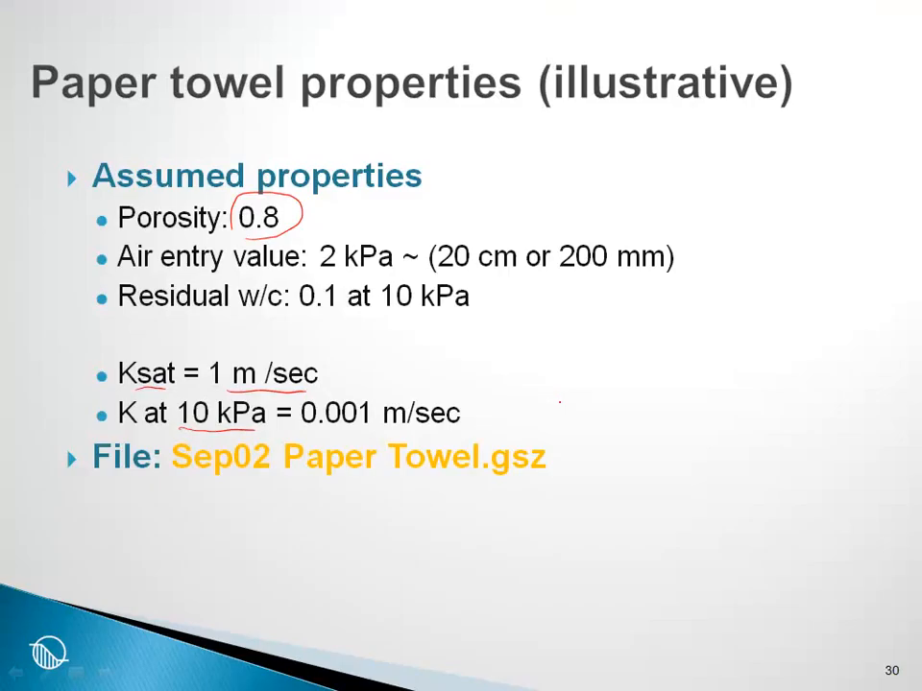